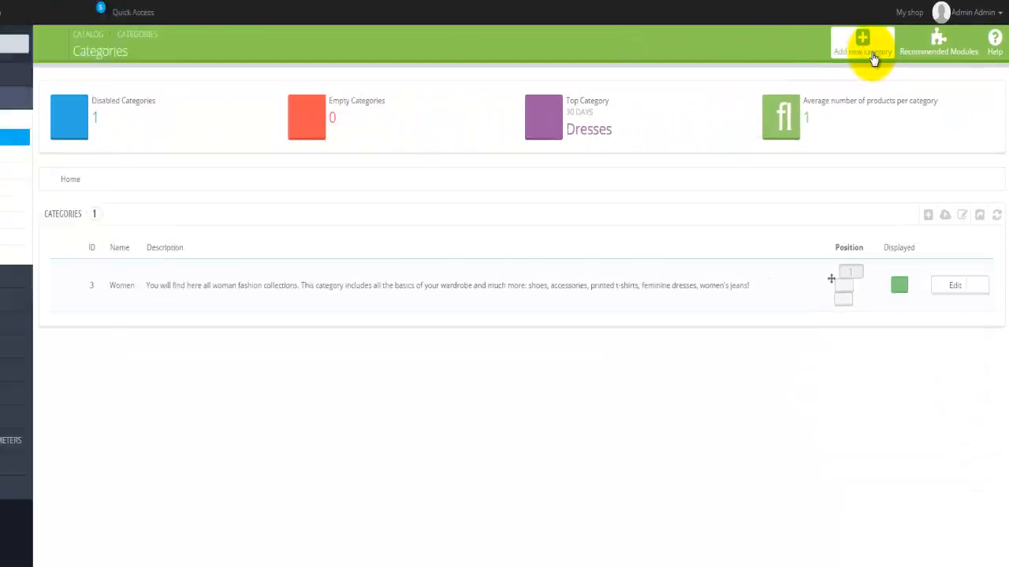
Start a new category named "Man" and set it as displayed
{"action": "left_click", "coordinate": [559, 189]}
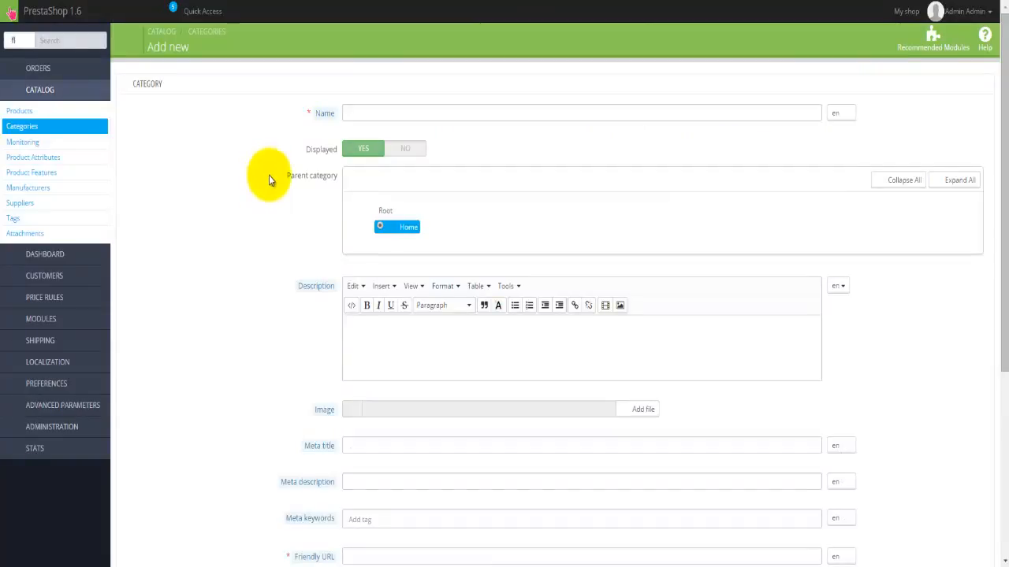
{"action": "left_click", "coordinate": [374, 114]}
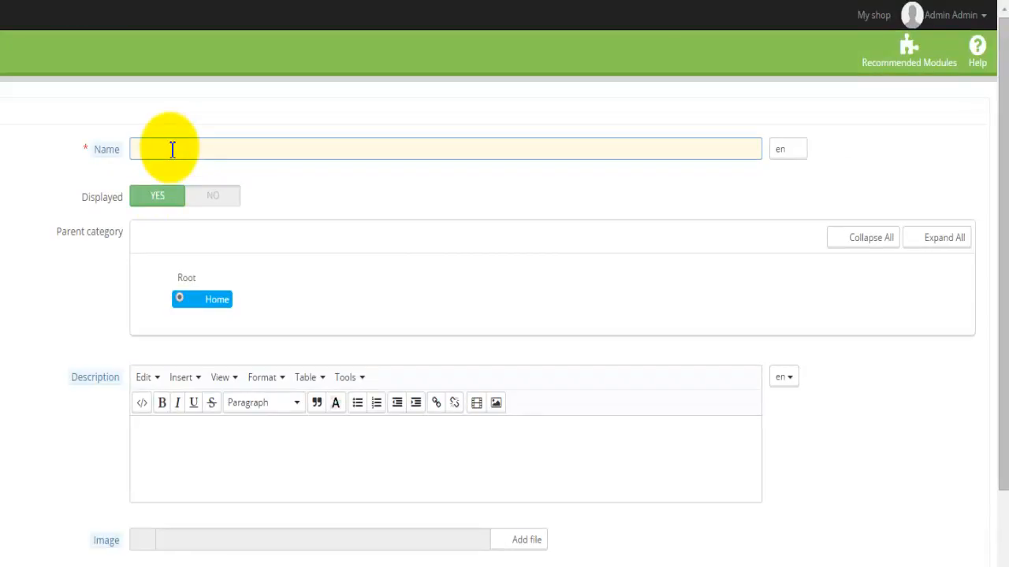
{"action": "type", "text": "Man"}
{"action": "left_click", "coordinate": [157, 196]}
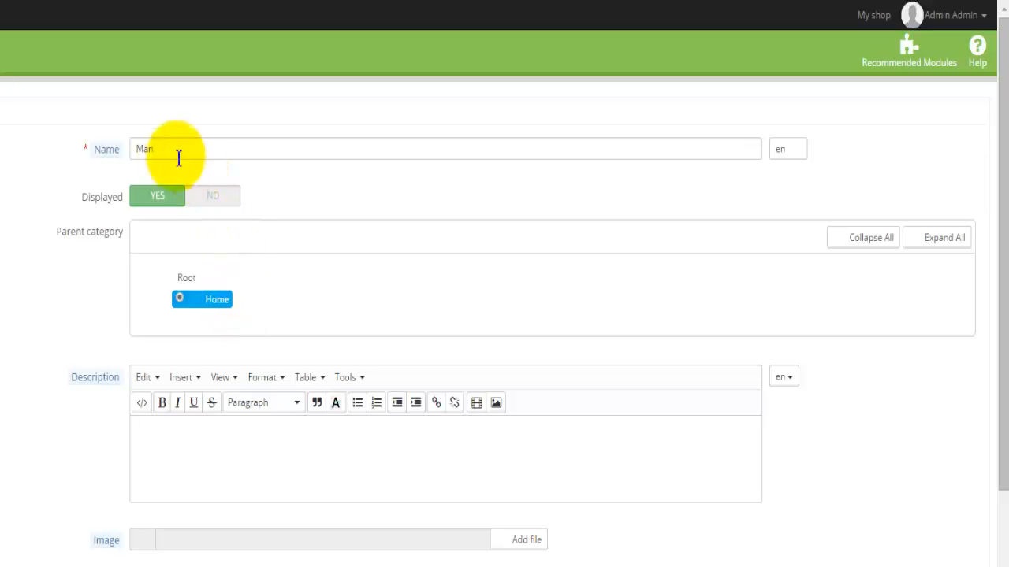
{"action": "left_click", "coordinate": [149, 150]}
{"action": "double_click", "coordinate": [149, 149]}
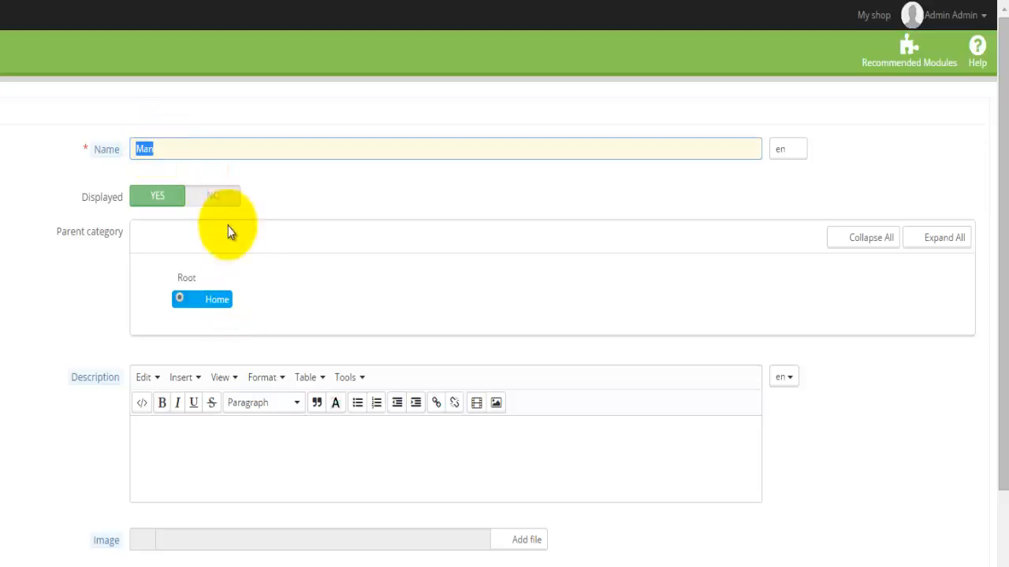
{"action": "left_click", "coordinate": [263, 291]}
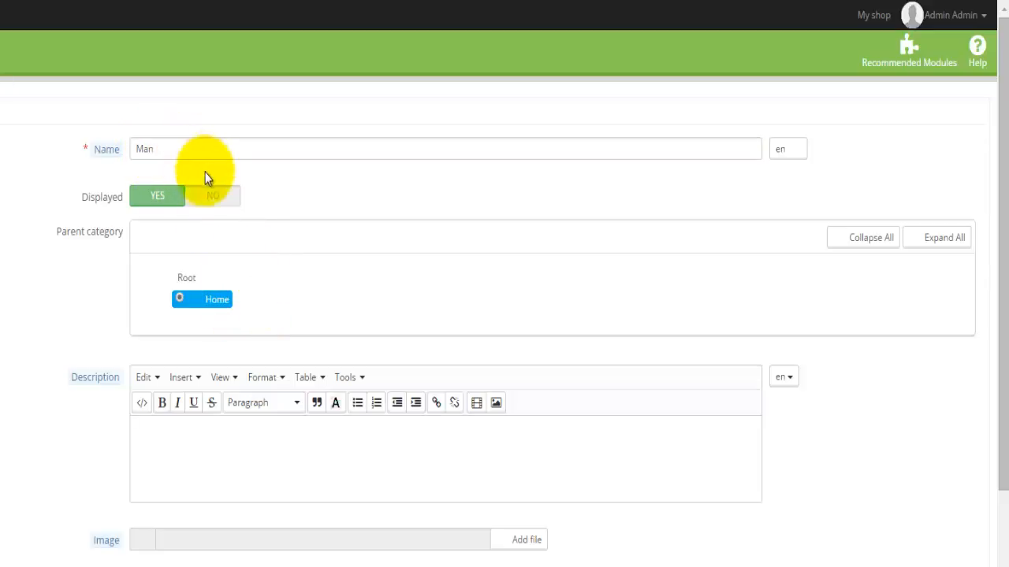
{"action": "double_click", "coordinate": [144, 150]}
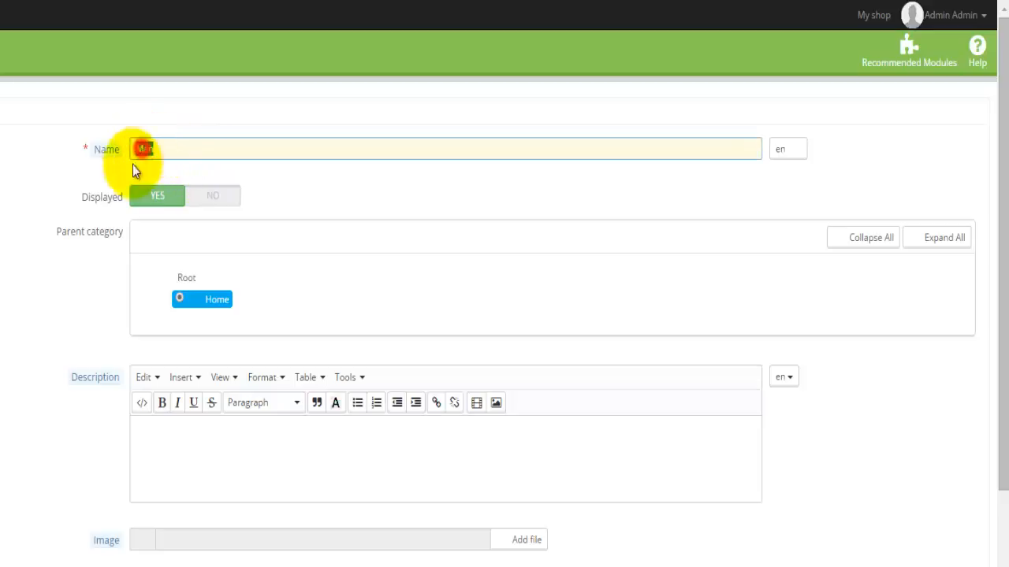
{"action": "left_click", "coordinate": [12, 293]}
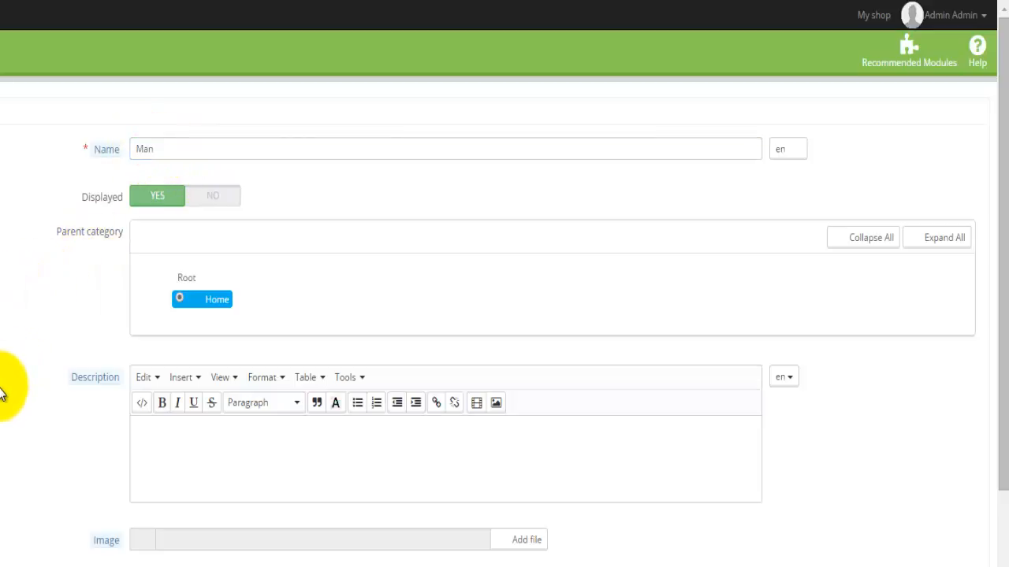
Fill the category description with the passage starting "Neque porro quisquam est qui dolorem ipsum" and its translation starting "There is no one who loves pain itself"
{"action": "scroll", "coordinate": [2, 394], "scroll_direction": "down", "scroll_amount": 1}
{"action": "left_click", "coordinate": [171, 381]}
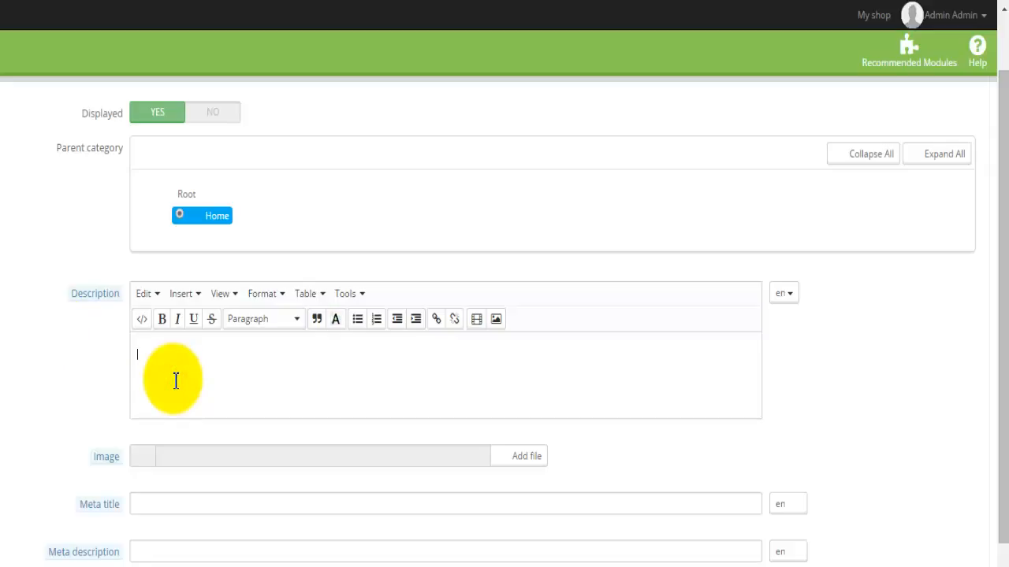
{"action": "scroll", "coordinate": [176, 382], "scroll_direction": "up", "scroll_amount": 1}
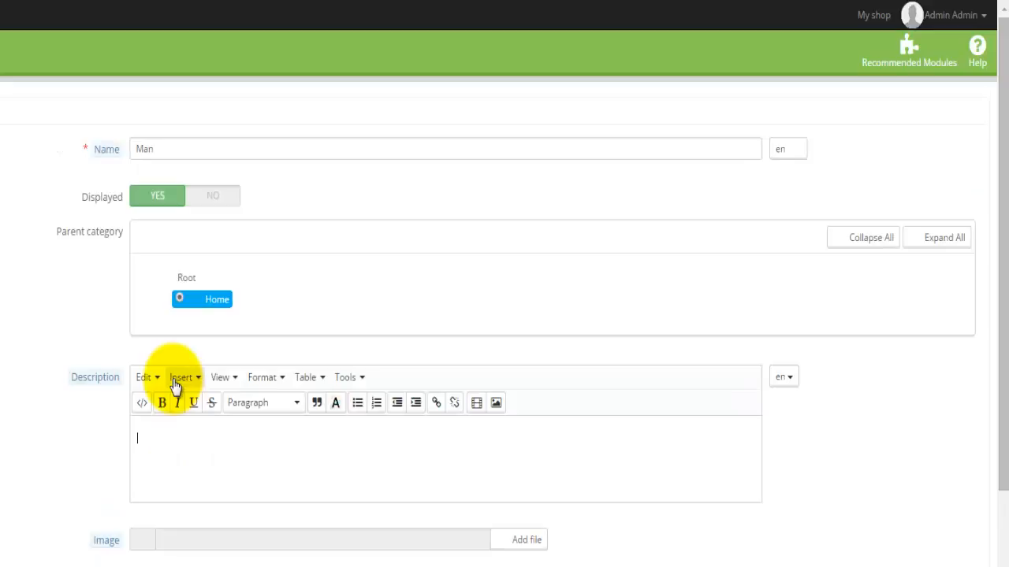
{"action": "scroll", "coordinate": [175, 384], "scroll_direction": "down", "scroll_amount": 1}
{"action": "left_click", "coordinate": [175, 381]}
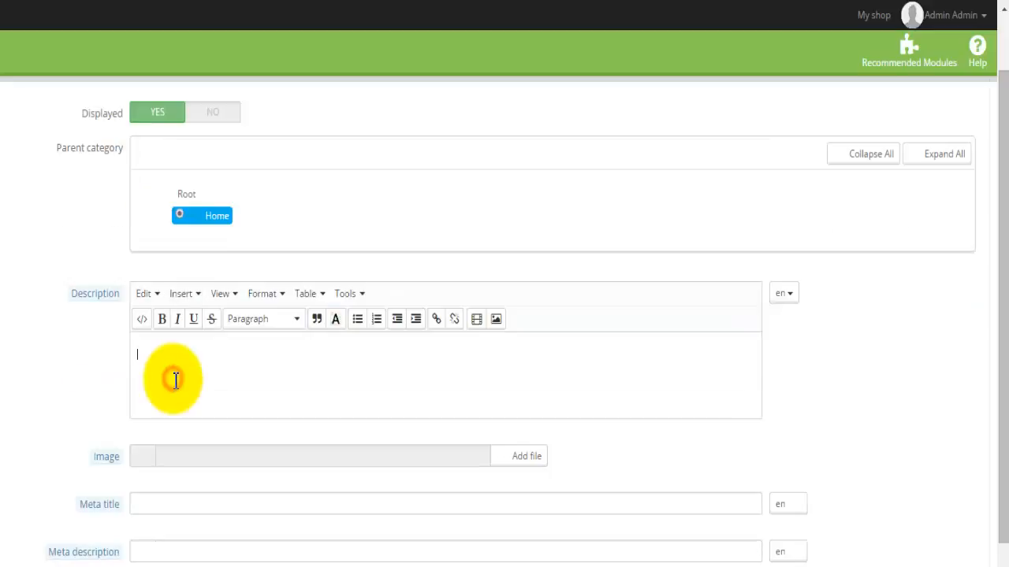
{"action": "scroll", "coordinate": [175, 381], "scroll_direction": "up", "scroll_amount": 1}
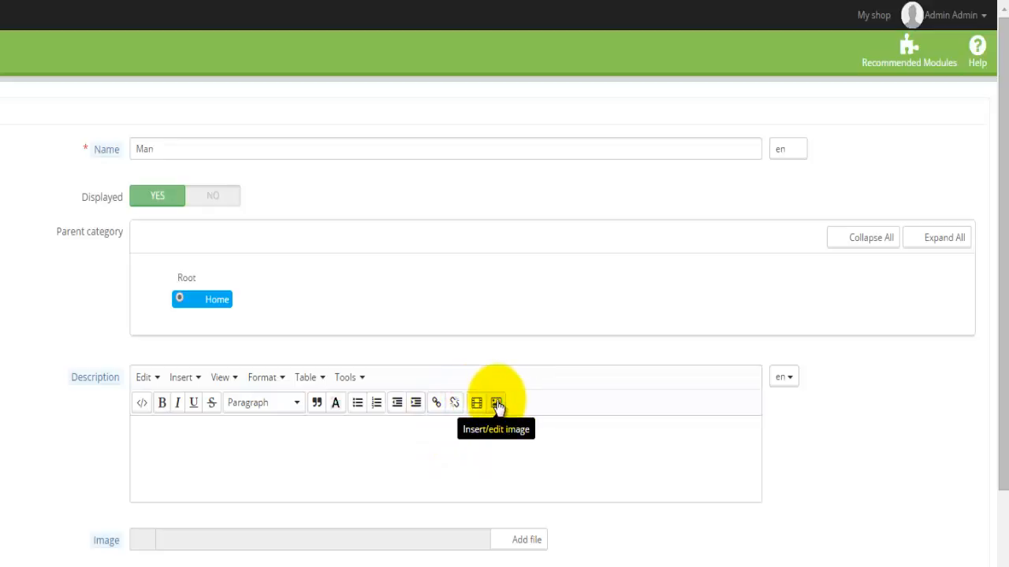
{"action": "left_click", "coordinate": [263, 438]}
{"action": "left_click", "coordinate": [194, 454]}
{"action": "left_click", "coordinate": [185, 454]}
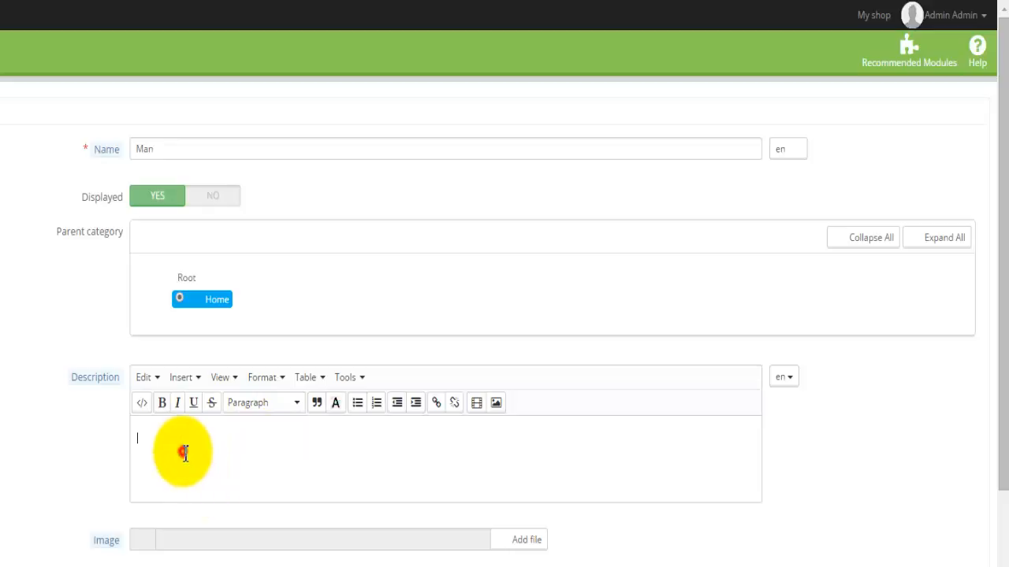
{"action": "right_click", "coordinate": [184, 453]}
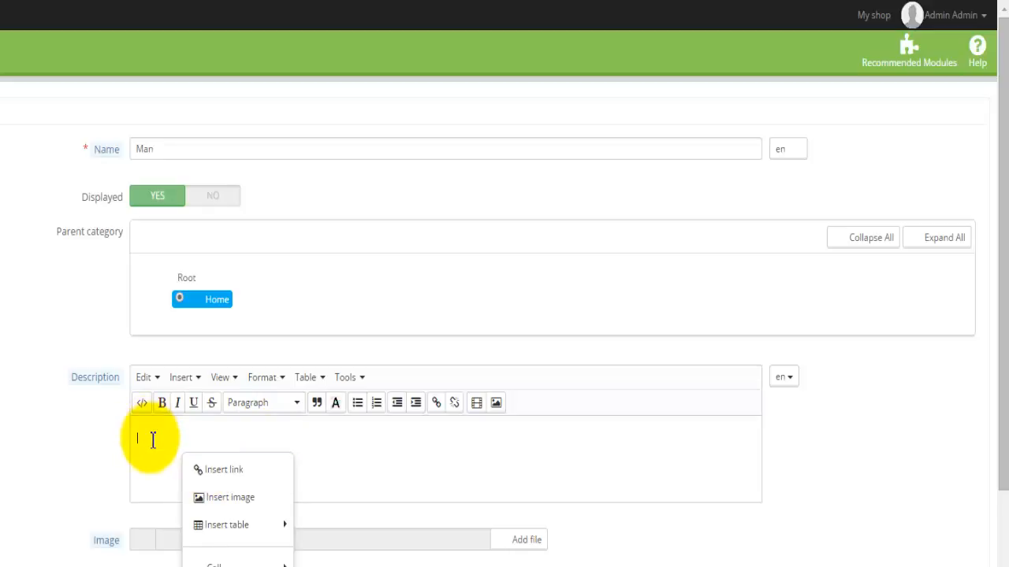
{"action": "left_click", "coordinate": [153, 440]}
{"action": "type", "text": "\"Neque porro quisquam est qui dolorem ipsum quia dolor sit amet, consectetur, adipisci velit...\" \"There is no one who loves pain itself, who seeks after it and wants to have it, simply because it is pain..."}
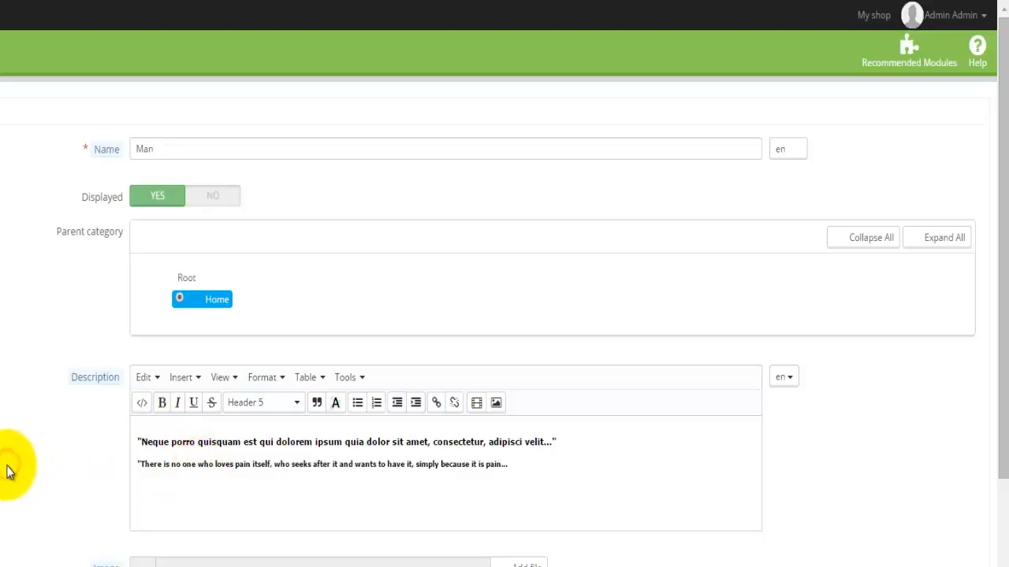
Examine the category's image, meta title, meta description, meta keywords, friendly URL and group access settings
{"action": "scroll", "coordinate": [7, 468], "scroll_direction": "down", "scroll_amount": 1}
{"action": "scroll", "coordinate": [264, 388], "scroll_direction": "down", "scroll_amount": 1}
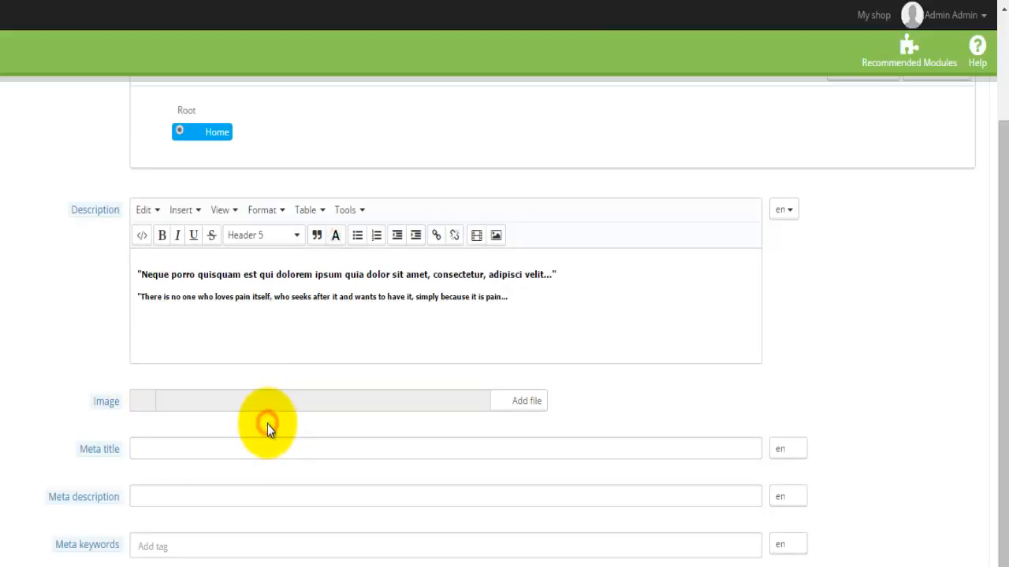
{"action": "scroll", "coordinate": [267, 424], "scroll_direction": "up", "scroll_amount": 2}
{"action": "scroll", "coordinate": [270, 425], "scroll_direction": "down", "scroll_amount": 2}
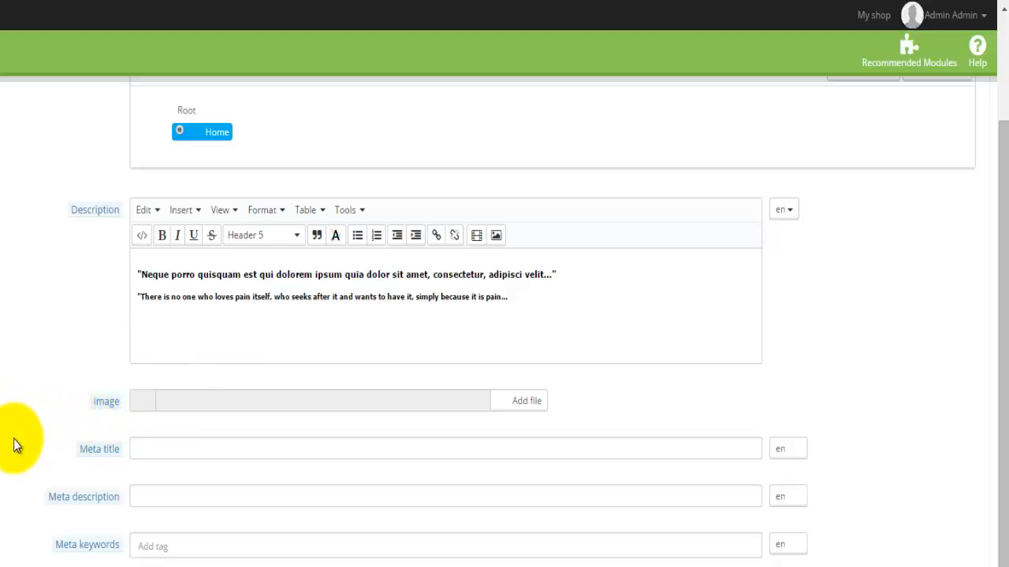
{"action": "left_click", "coordinate": [181, 450]}
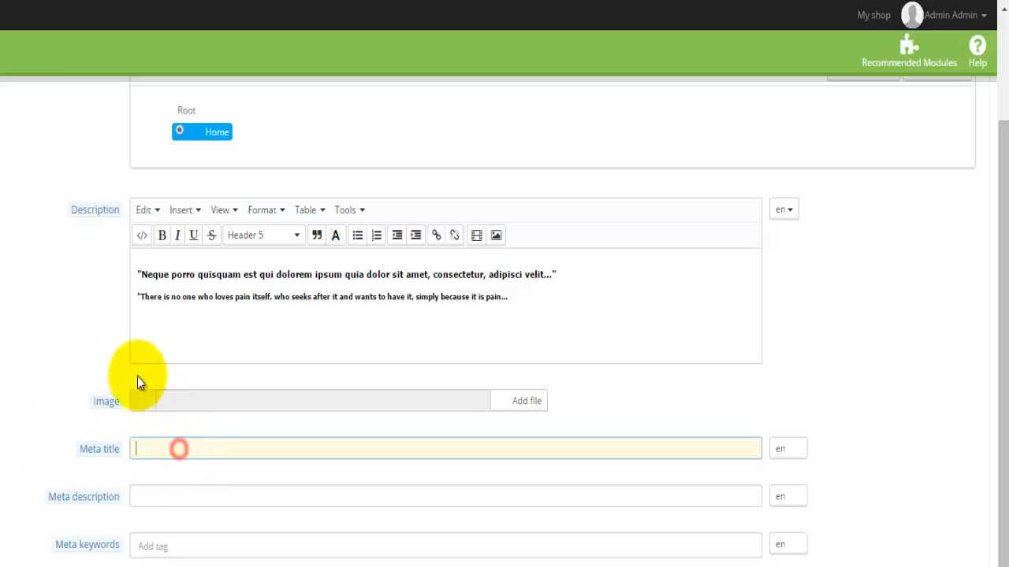
{"action": "left_click", "coordinate": [146, 496]}
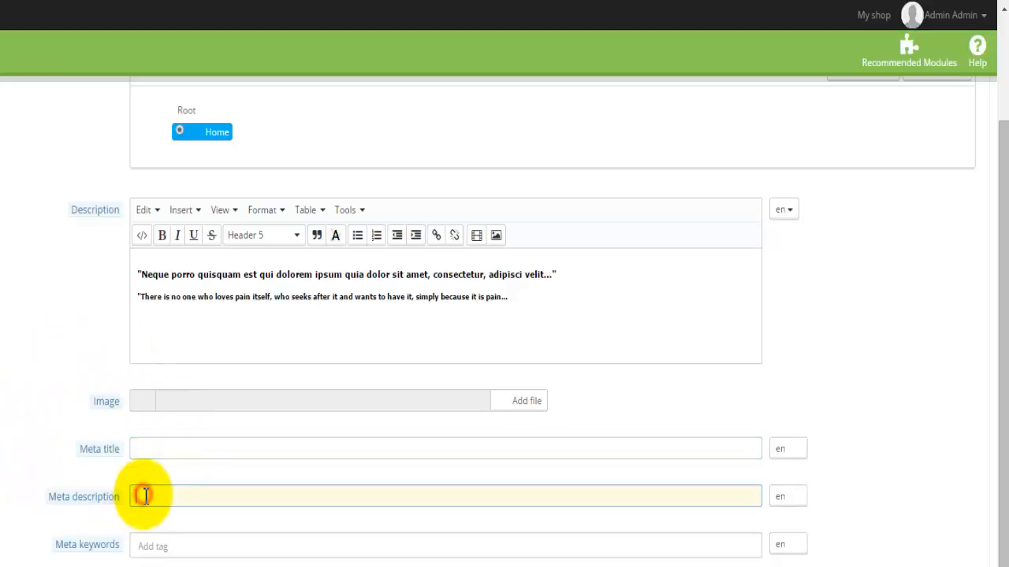
{"action": "scroll", "coordinate": [16, 534], "scroll_direction": "down", "scroll_amount": 1}
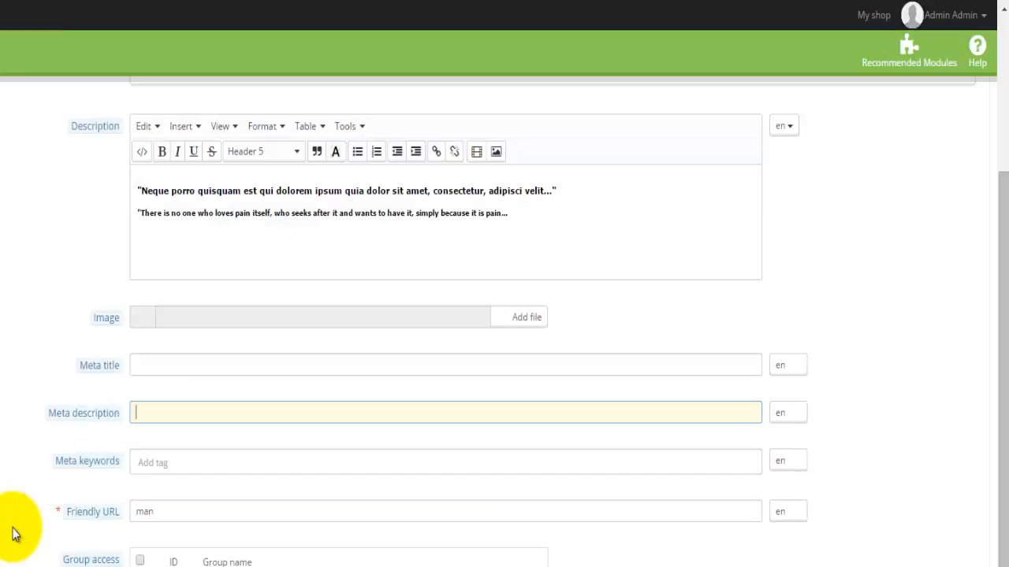
{"action": "left_click", "coordinate": [173, 510]}
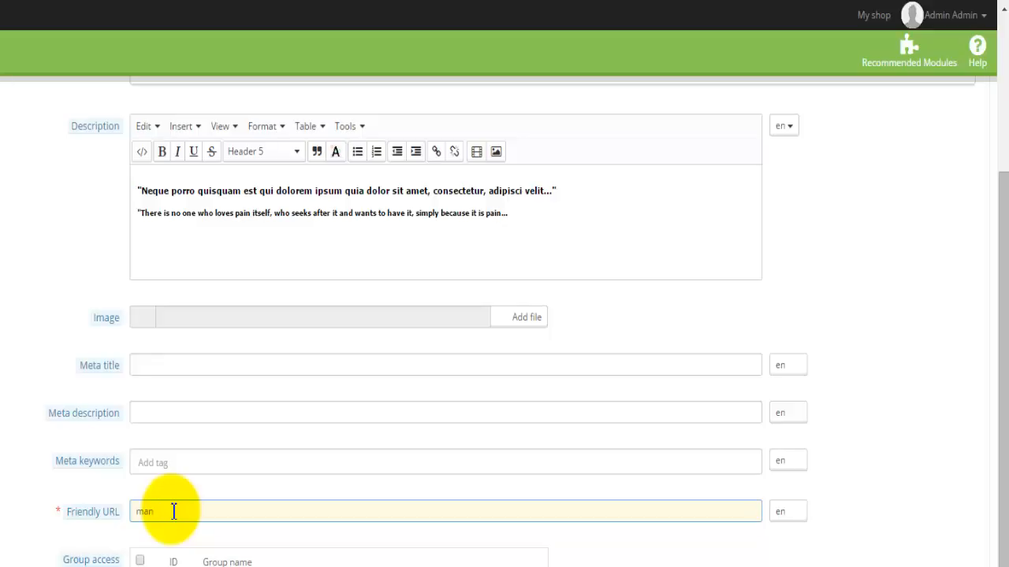
{"action": "scroll", "coordinate": [116, 505], "scroll_direction": "down", "scroll_amount": 1}
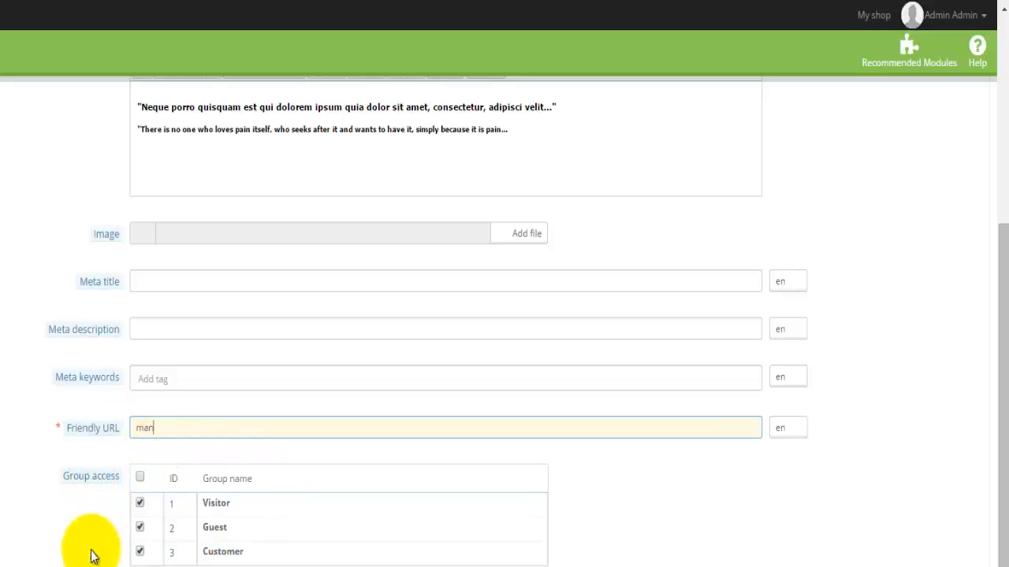
{"action": "scroll", "coordinate": [94, 554], "scroll_direction": "down", "scroll_amount": 1}
{"action": "scroll", "coordinate": [92, 554], "scroll_direction": "up", "scroll_amount": 5}
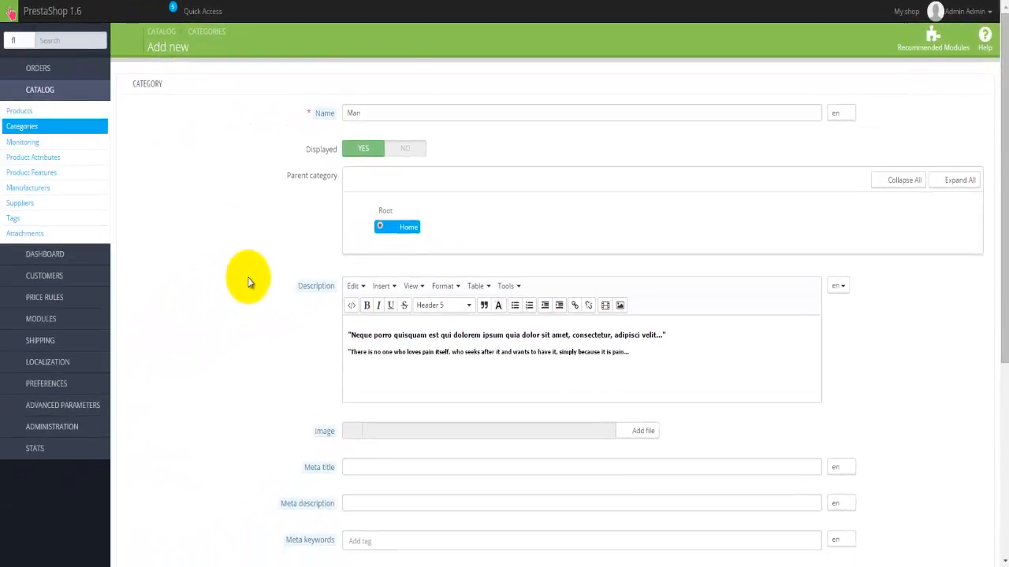
{"action": "scroll", "coordinate": [247, 282], "scroll_direction": "down", "scroll_amount": 2}
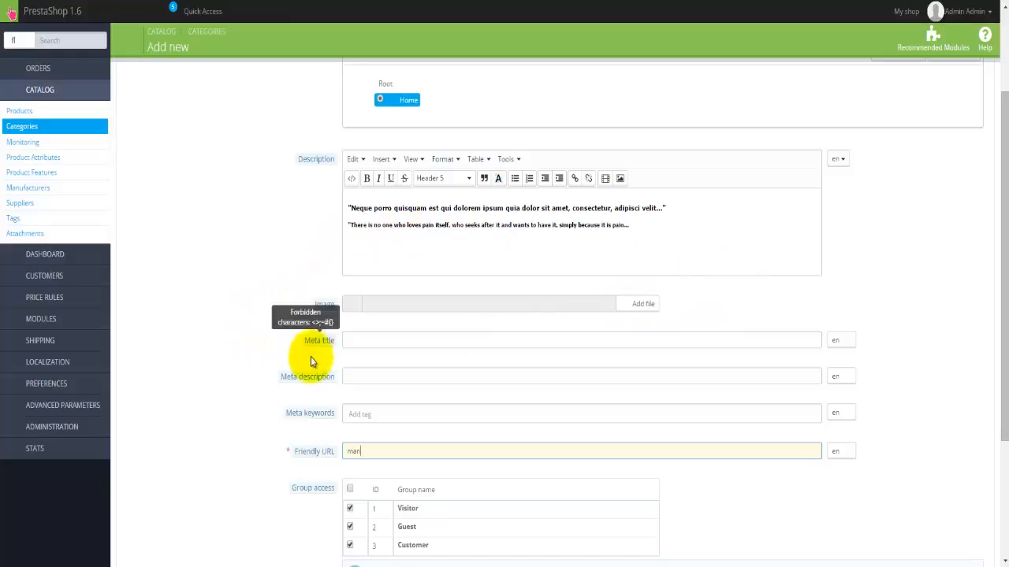
{"action": "mouse_move", "coordinate": [303, 420]}
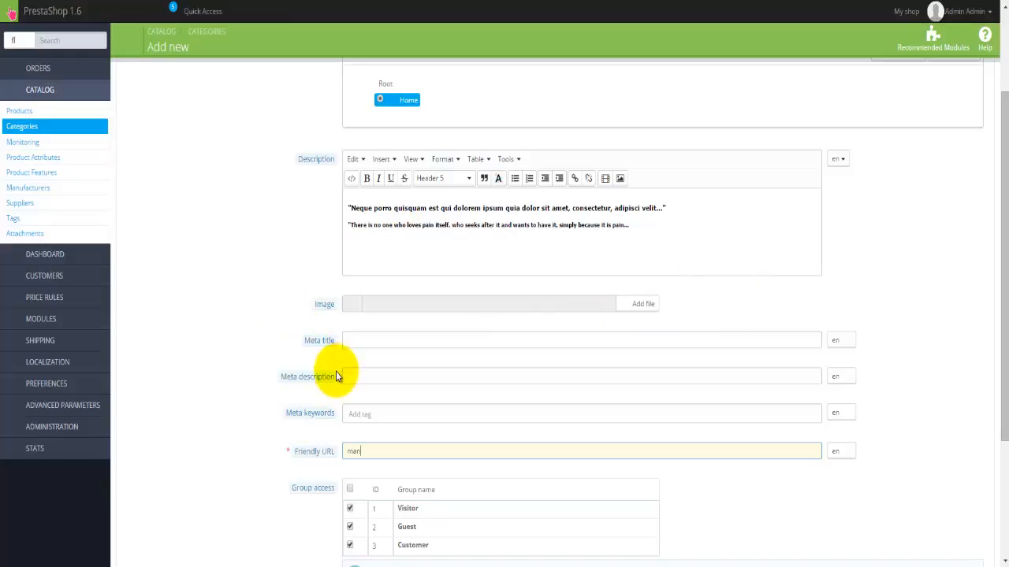
{"action": "mouse_move", "coordinate": [332, 340]}
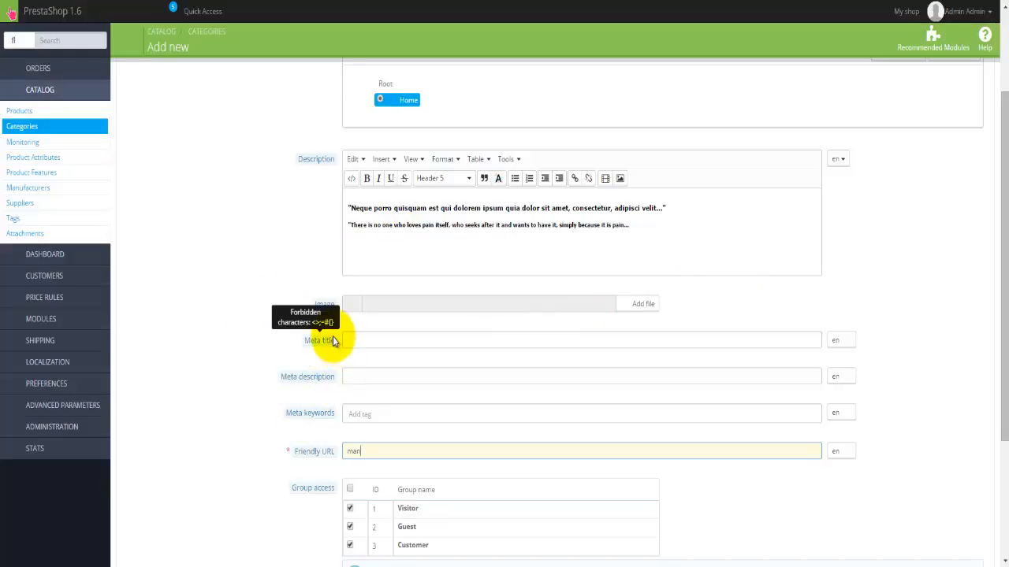
{"action": "left_click", "coordinate": [229, 364]}
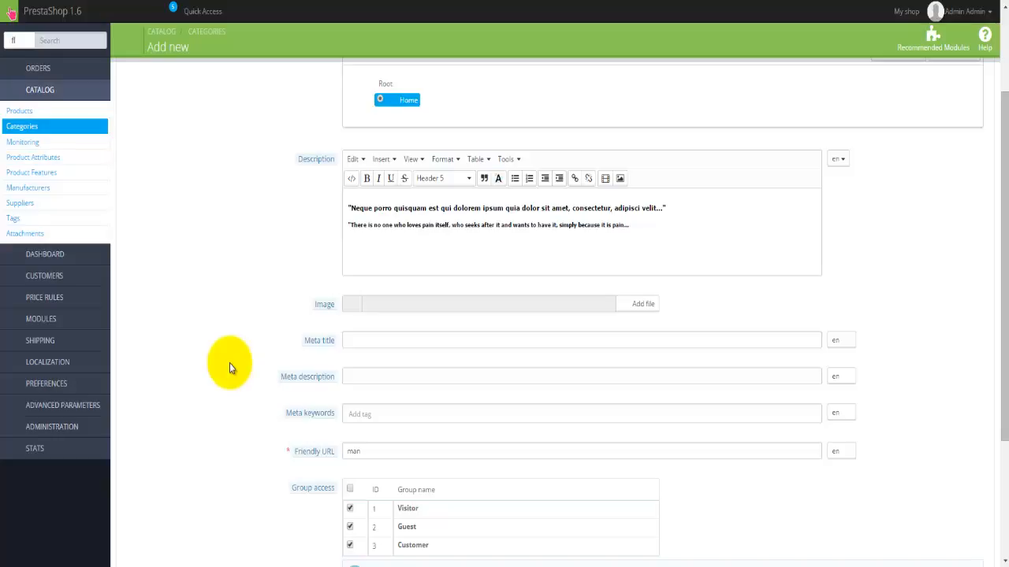
Save the new "Man" category
{"action": "scroll", "coordinate": [229, 364], "scroll_direction": "up", "scroll_amount": 2}
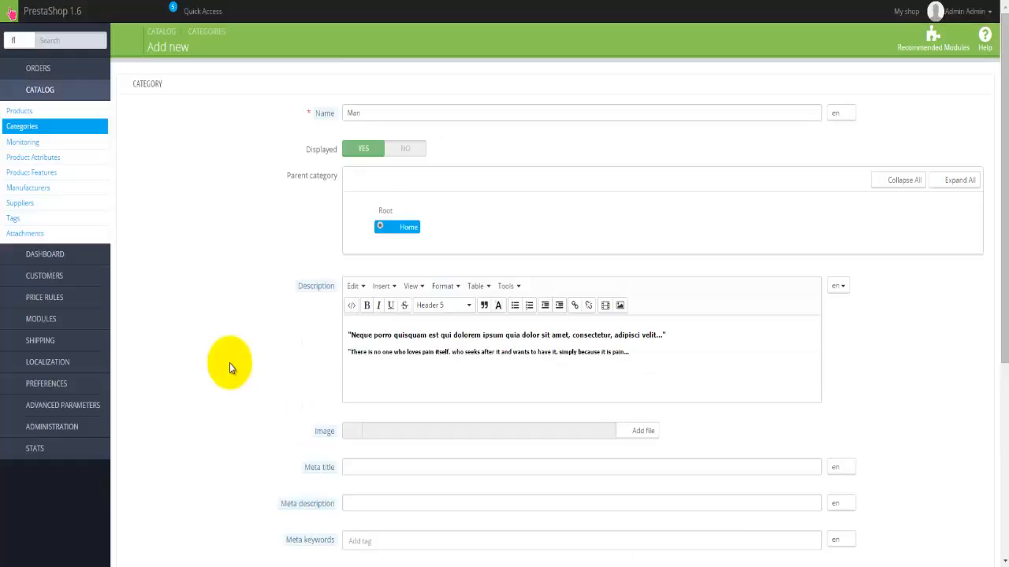
{"action": "scroll", "coordinate": [228, 398], "scroll_direction": "down", "scroll_amount": 5}
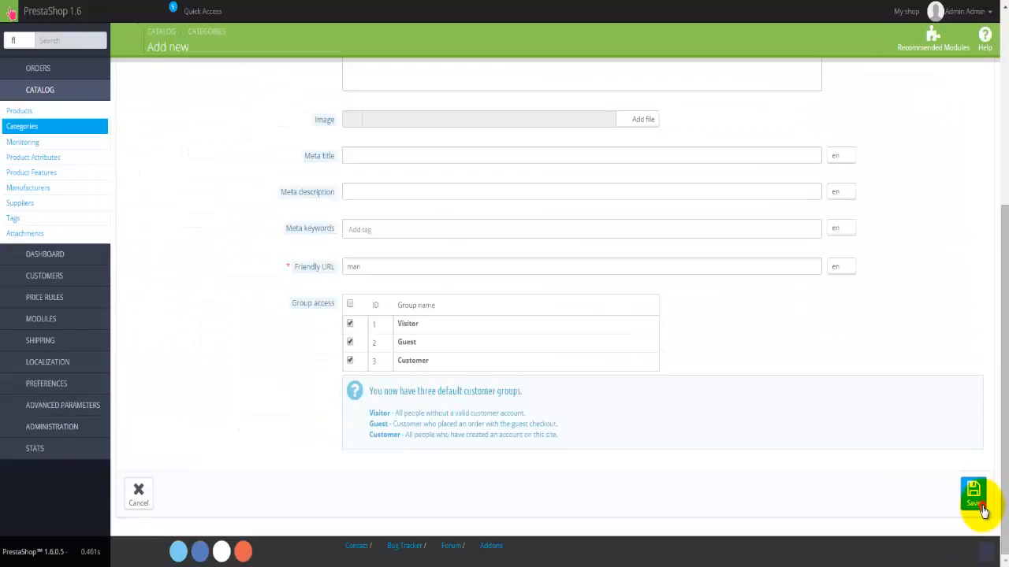
{"action": "left_click", "coordinate": [925, 372]}
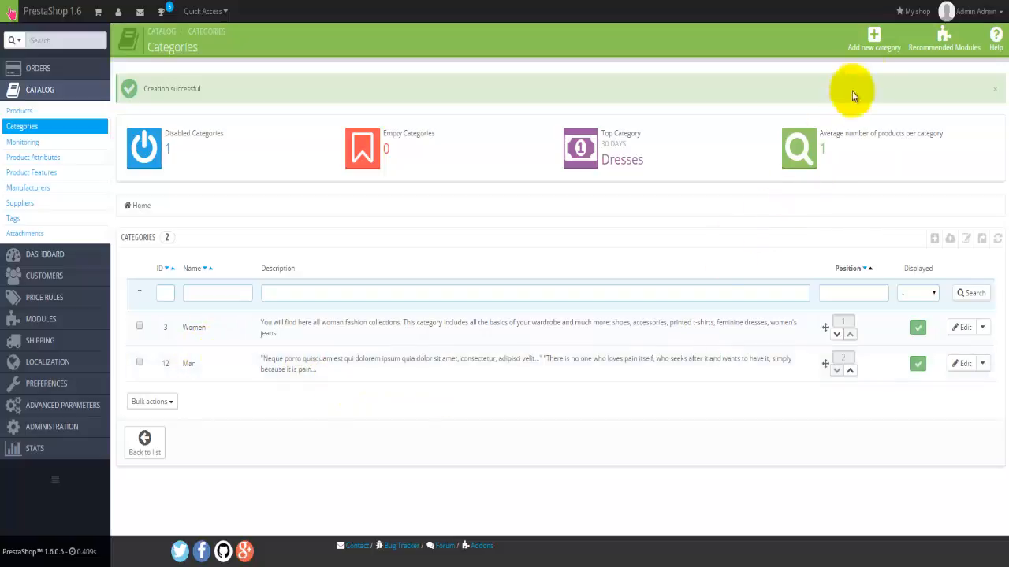
Start another new category named "T-shirts" and choose Man as its parent in the fully expanded category tree
{"action": "left_click", "coordinate": [873, 39]}
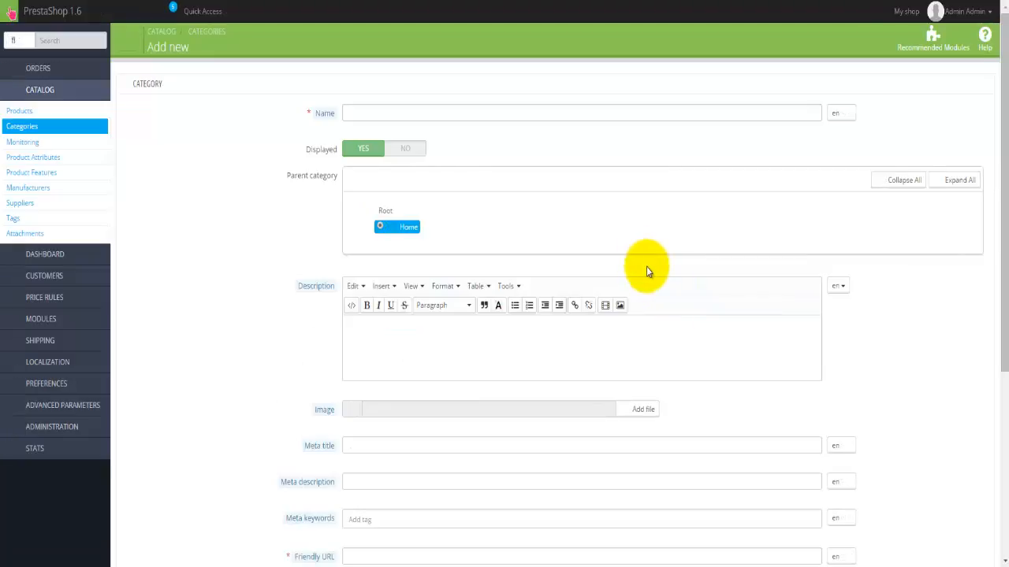
{"action": "left_click", "coordinate": [480, 112]}
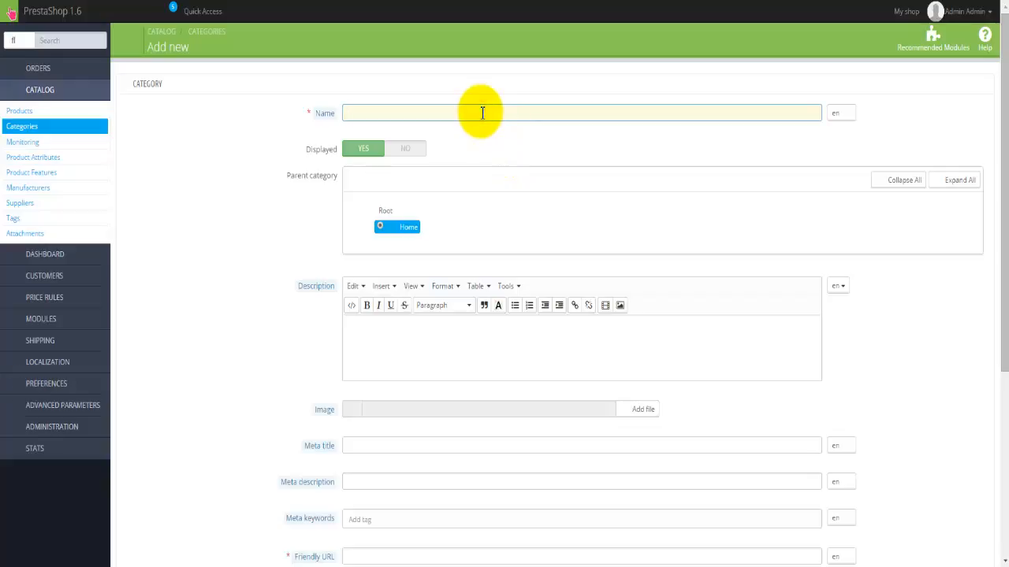
{"action": "type", "text": "T-shirts"}
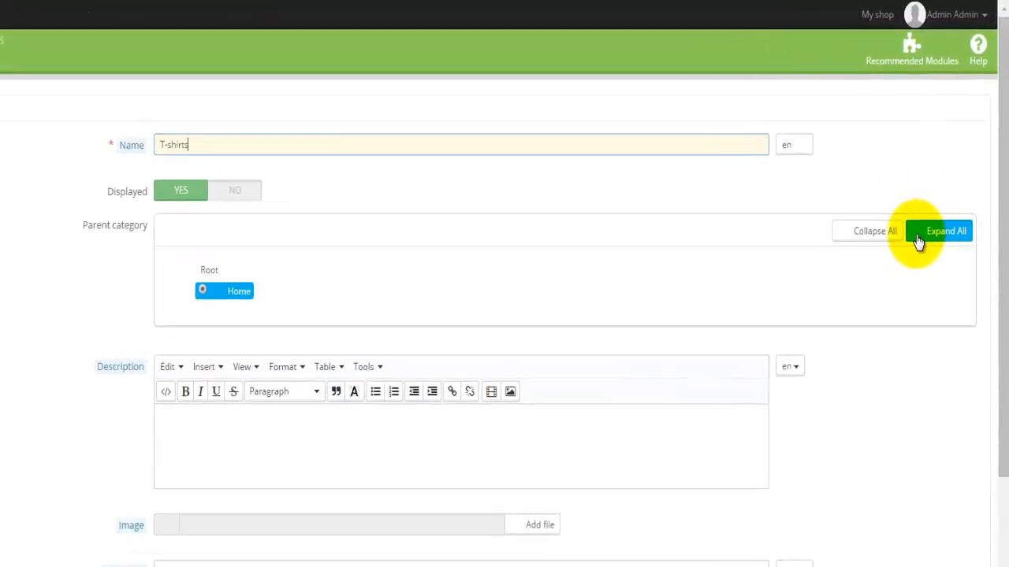
{"action": "left_click", "coordinate": [913, 249]}
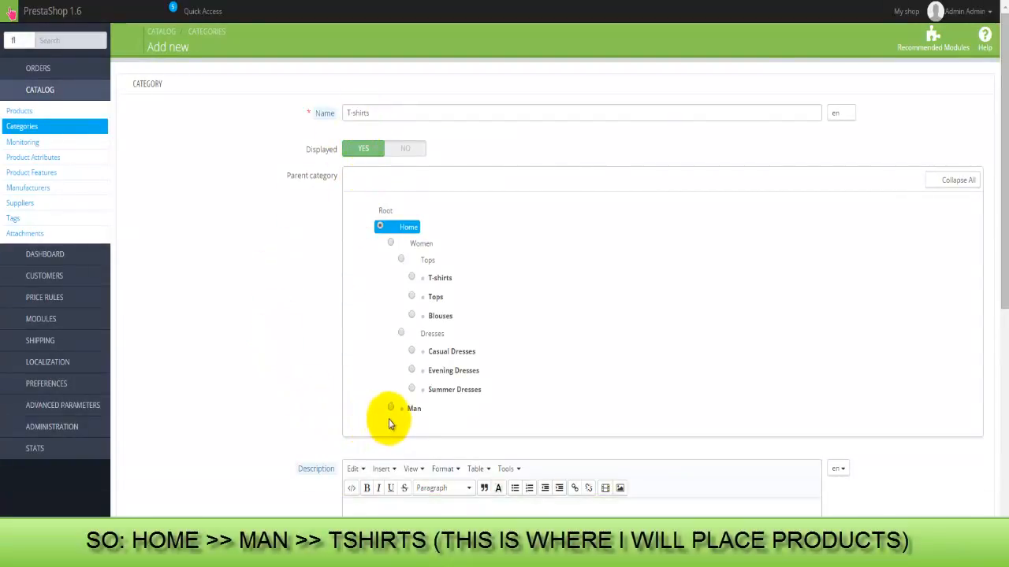
{"action": "left_click", "coordinate": [390, 409]}
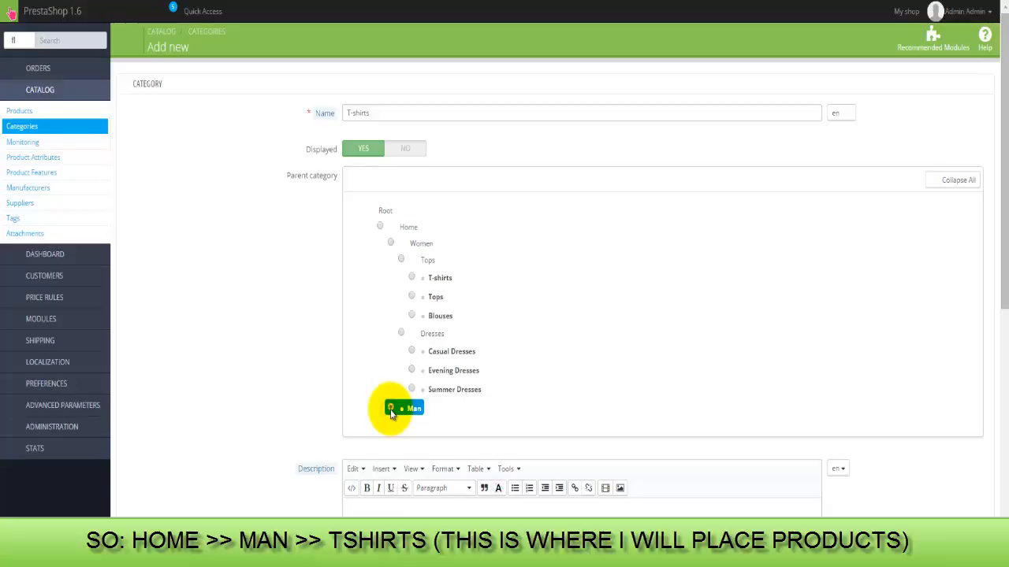
{"action": "scroll", "coordinate": [298, 407], "scroll_direction": "down", "scroll_amount": 1}
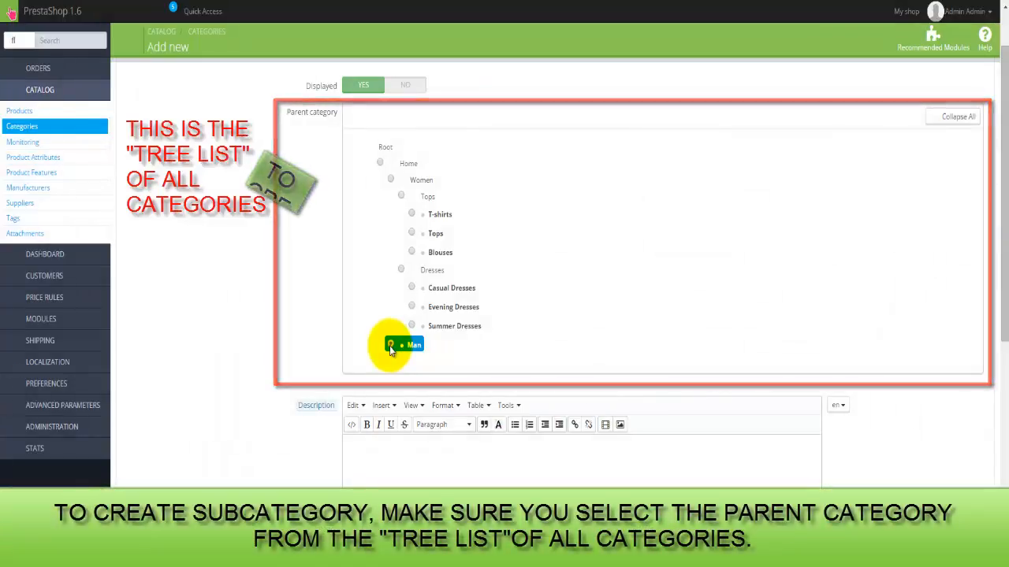
Fill the T-shirts description with the passage starting "Neque porro quisquam est qui dolorem ipsum" and its translation starting "There is no one who loves pain itself"
{"action": "scroll", "coordinate": [389, 346], "scroll_direction": "down", "scroll_amount": 1}
{"action": "scroll", "coordinate": [391, 349], "scroll_direction": "up", "scroll_amount": 1}
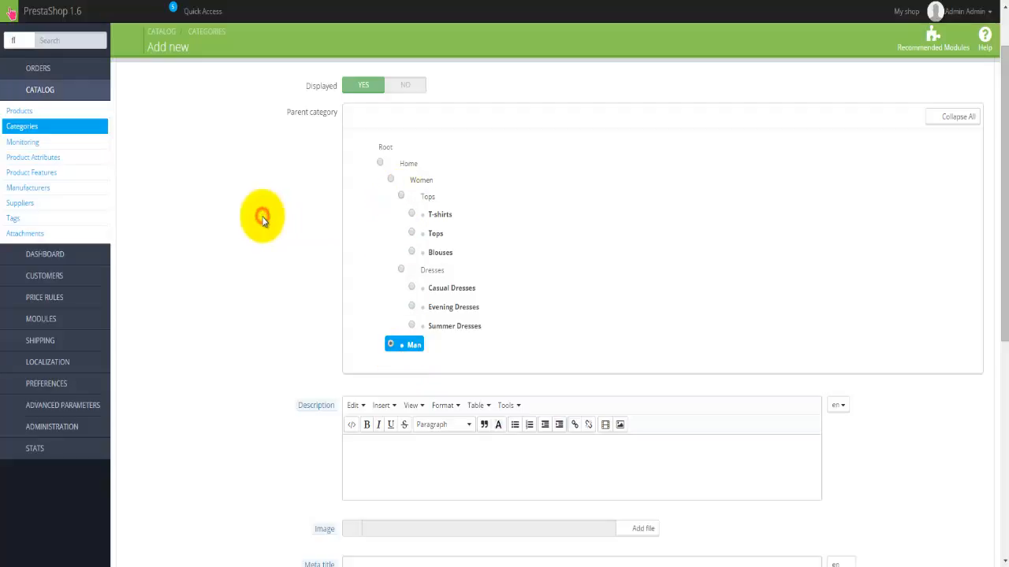
{"action": "scroll", "coordinate": [263, 221], "scroll_direction": "down", "scroll_amount": 4}
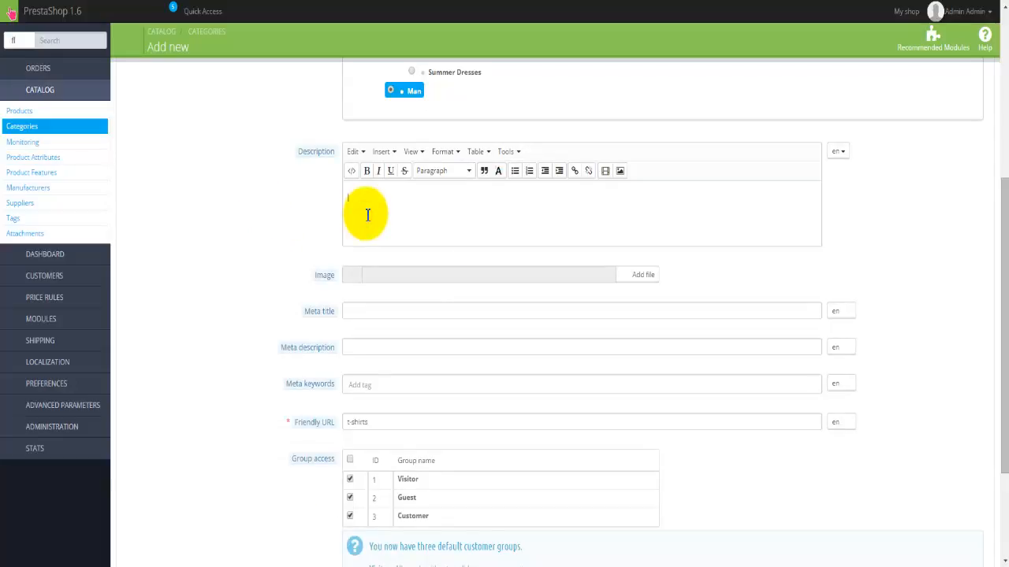
{"action": "type", "text": "\"Neque porro quisquam est qui dolorem ipsum quia dolor sit amet, consectetur, adipisci velit...\" \"There is no one who loves pain itself, who seeks after it and wants to have it, simply because it is pain..."}
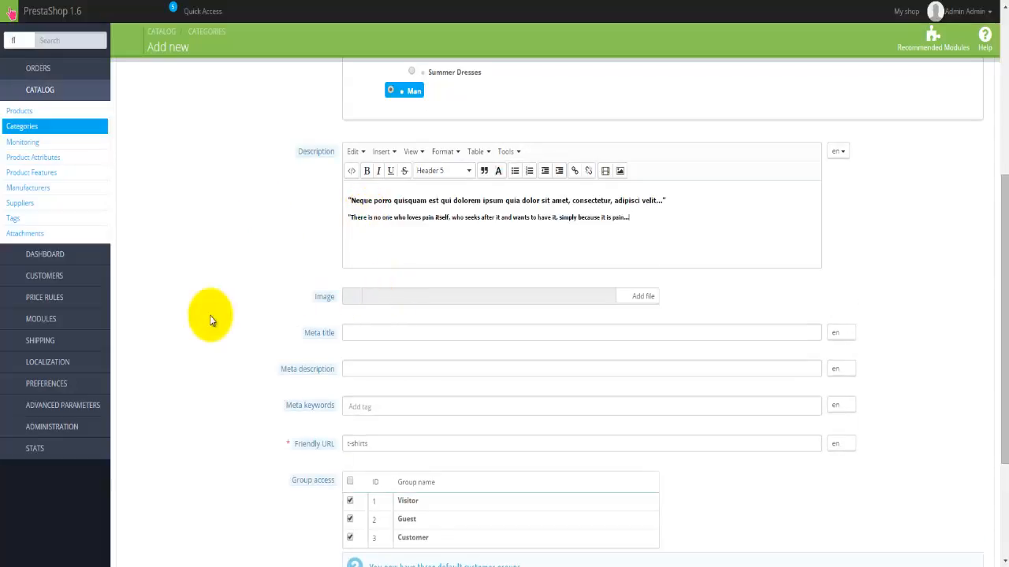
Review the remaining category settings down to group access and save the new T-shirts subcategory
{"action": "scroll", "coordinate": [209, 319], "scroll_direction": "down", "scroll_amount": 2}
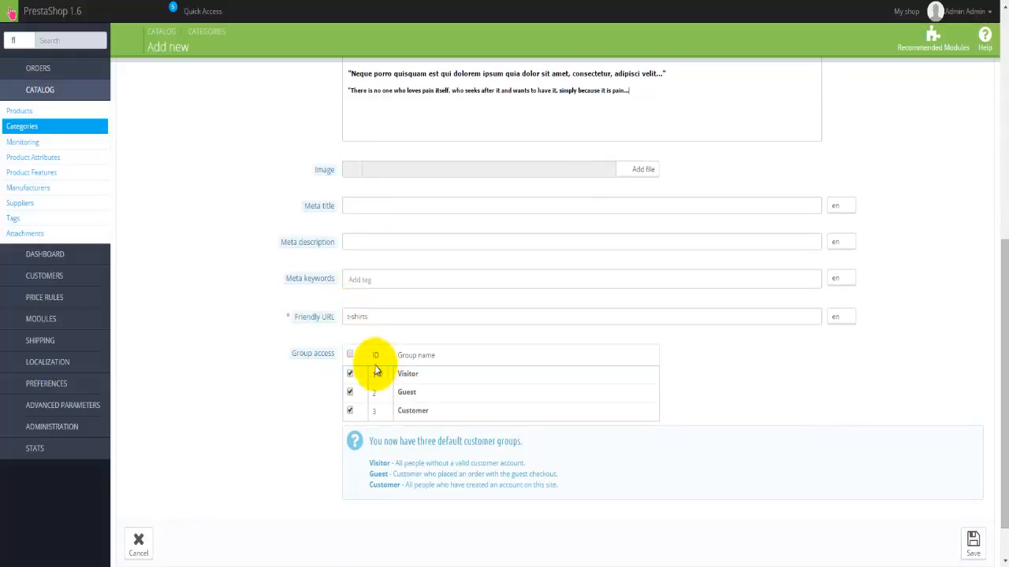
{"action": "scroll", "coordinate": [276, 428], "scroll_direction": "down", "scroll_amount": 1}
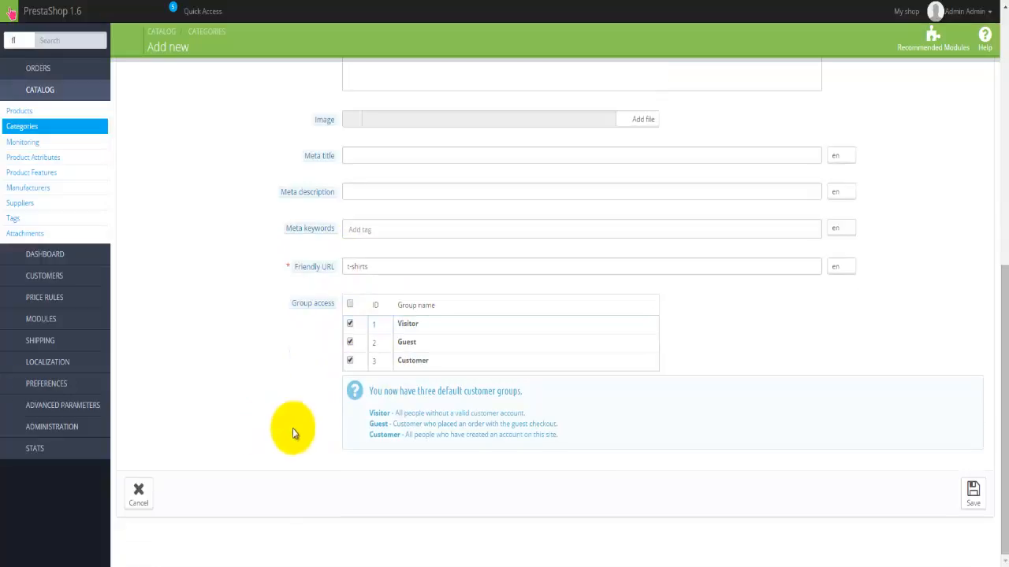
{"action": "left_click", "coordinate": [973, 494]}
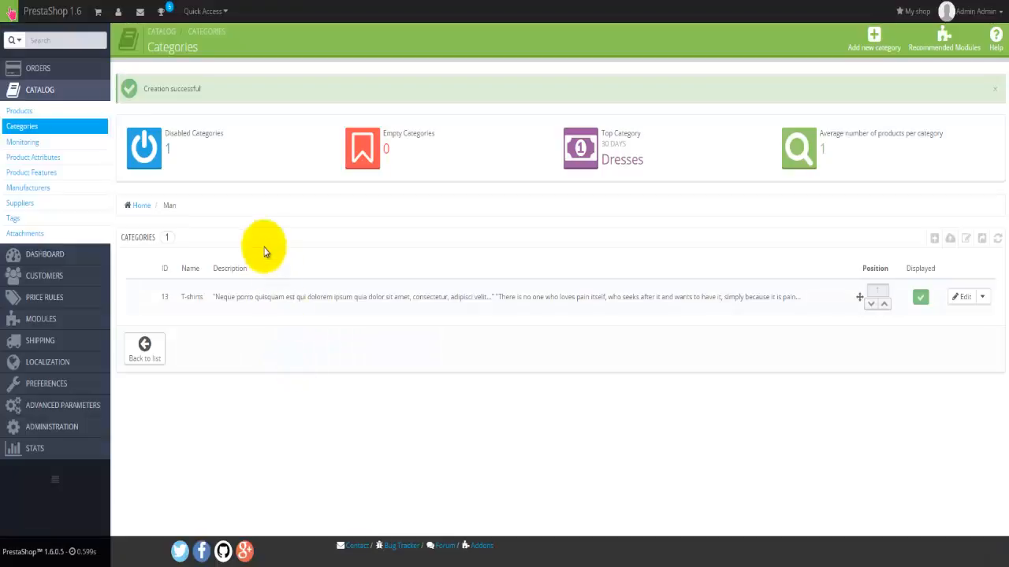
Check that the T-shirts subcategory is listed under Man and return to the Home category list
{"action": "mouse_move", "coordinate": [102, 275]}
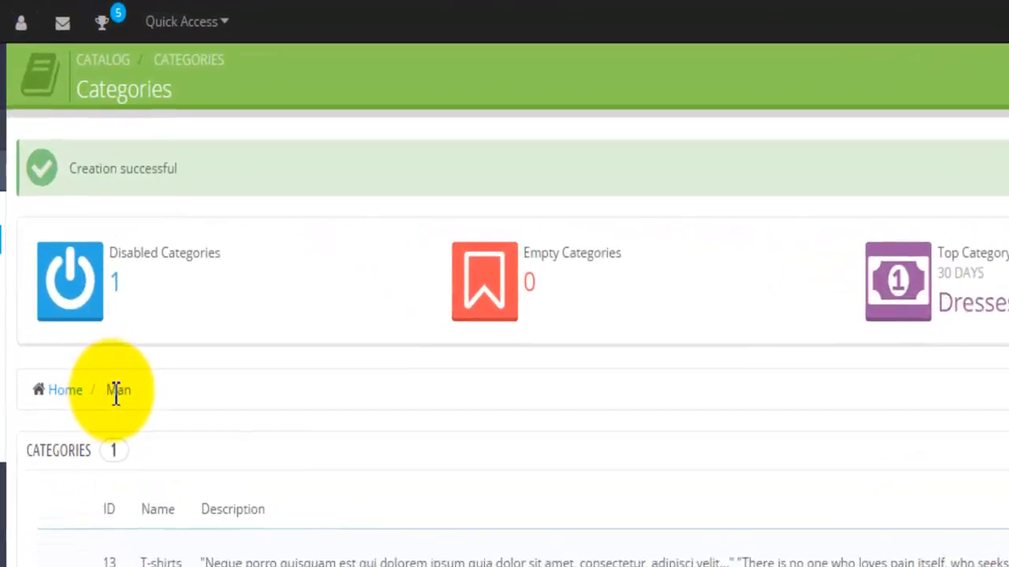
{"action": "double_click", "coordinate": [117, 390]}
{"action": "left_click", "coordinate": [169, 400]}
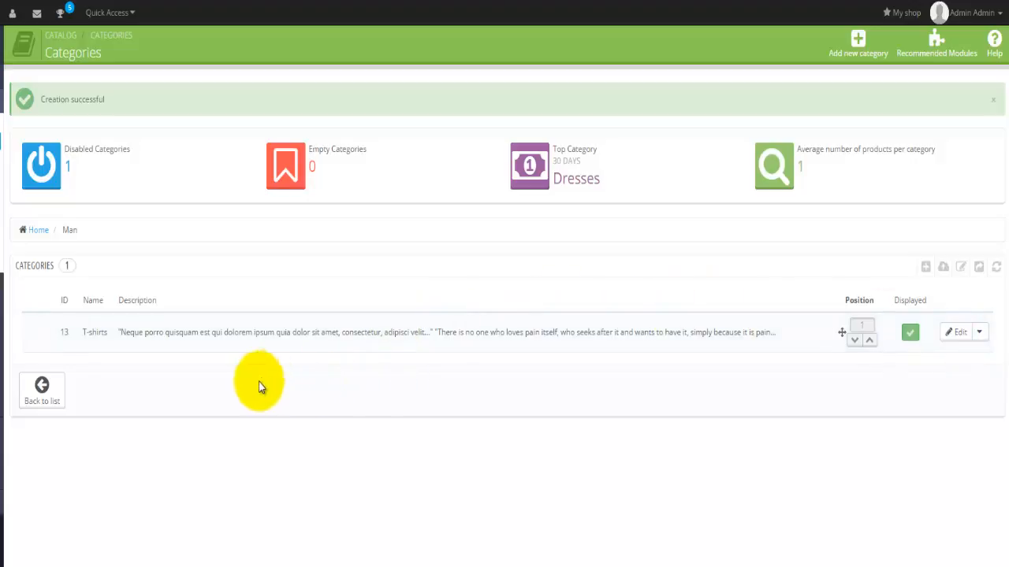
{"action": "left_click", "coordinate": [43, 391]}
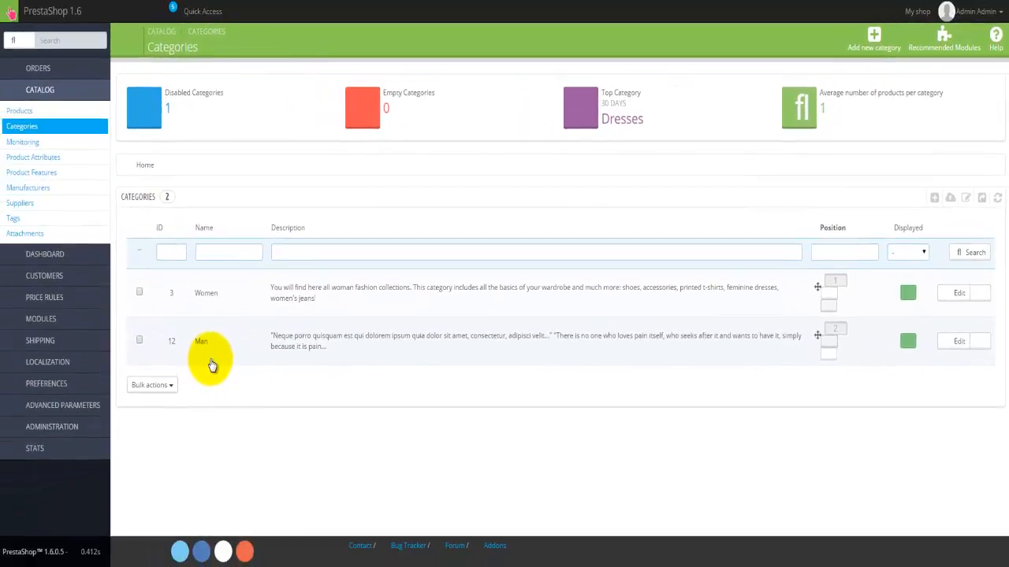
Open the product list and examine the category assigned to each product
{"action": "left_click", "coordinate": [49, 110]}
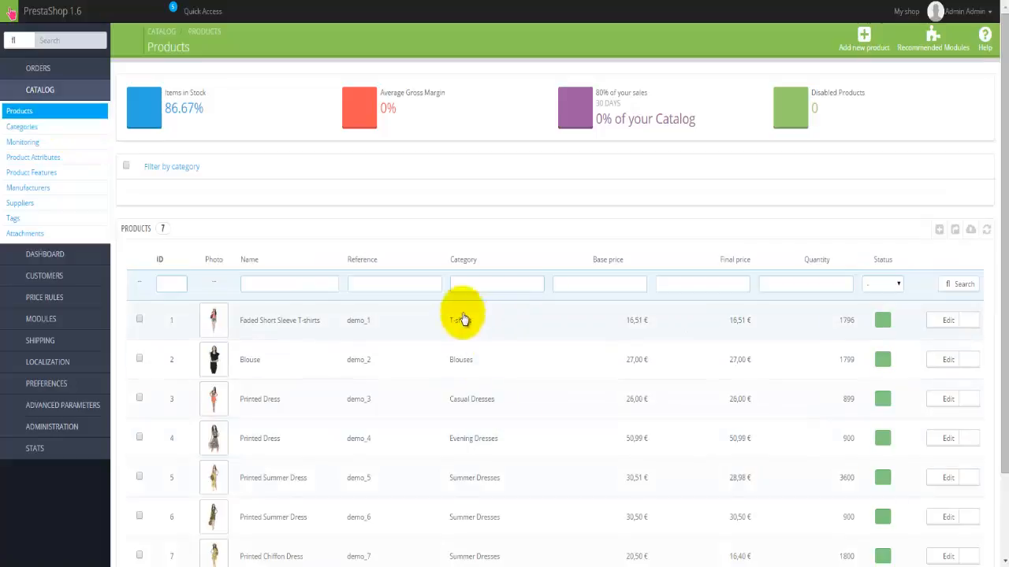
{"action": "double_click", "coordinate": [463, 259]}
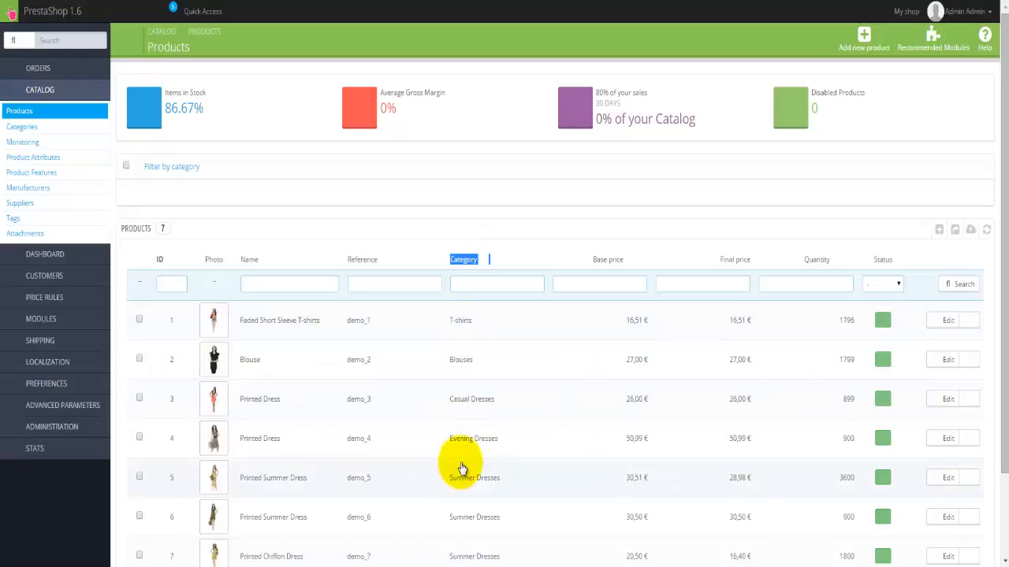
{"action": "scroll", "coordinate": [463, 469], "scroll_direction": "down", "scroll_amount": 2}
{"action": "scroll", "coordinate": [462, 468], "scroll_direction": "up", "scroll_amount": 1}
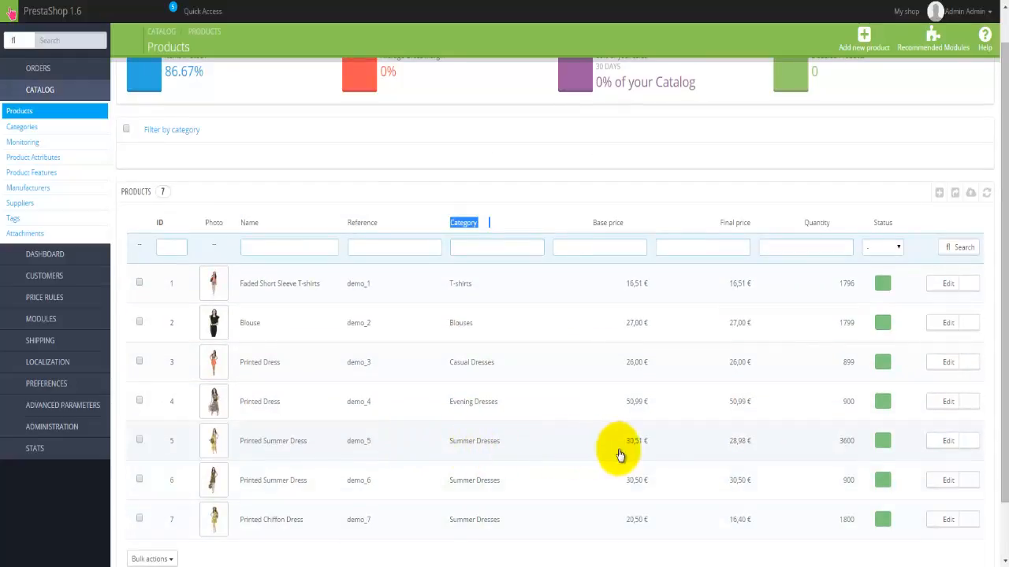
Open the Printed Summer Dress with reference demo_5 for editing and check the default category choices and new-category option in its associations
{"action": "left_click", "coordinate": [938, 442]}
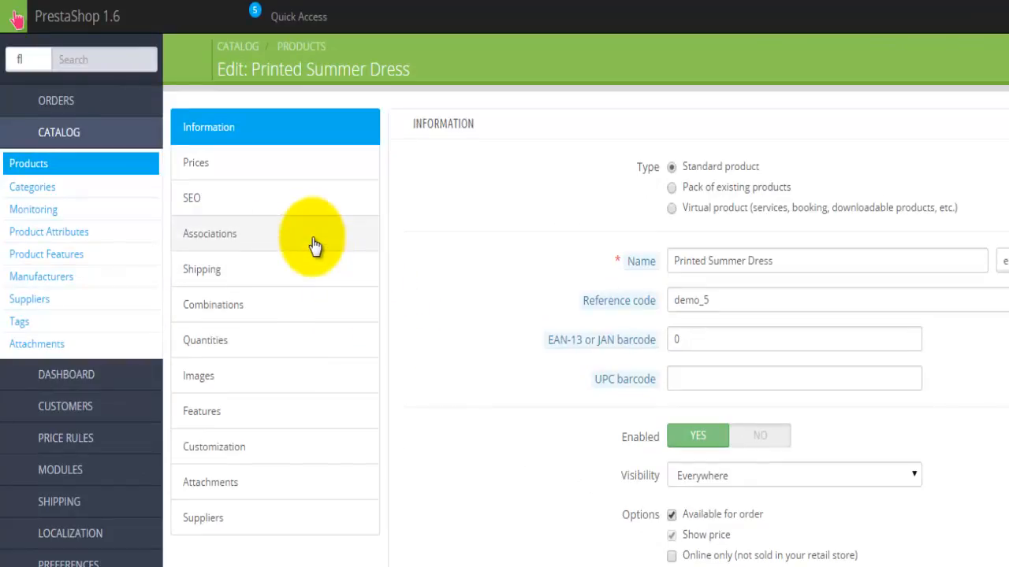
{"action": "left_click", "coordinate": [314, 246]}
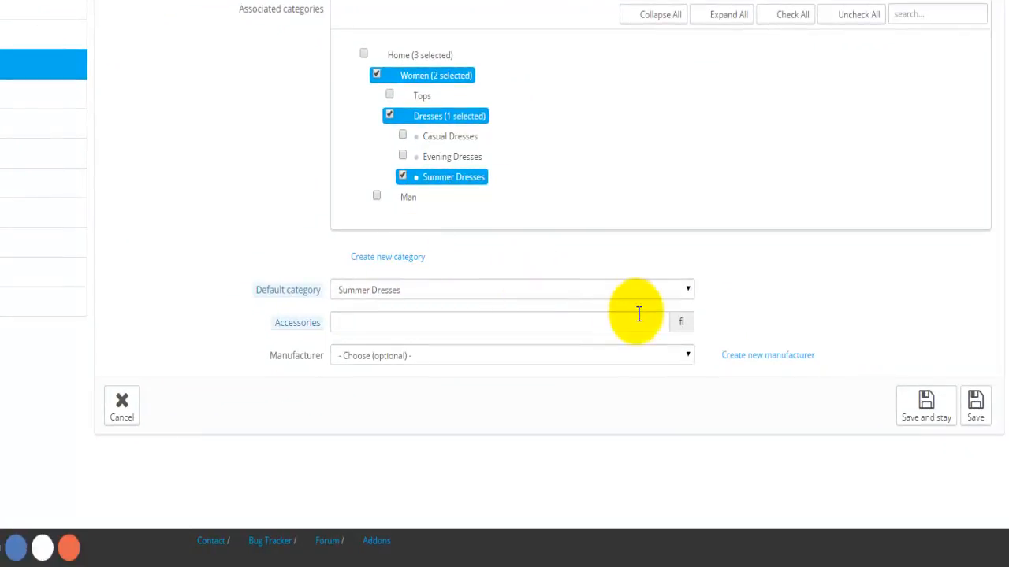
{"action": "left_click", "coordinate": [607, 291]}
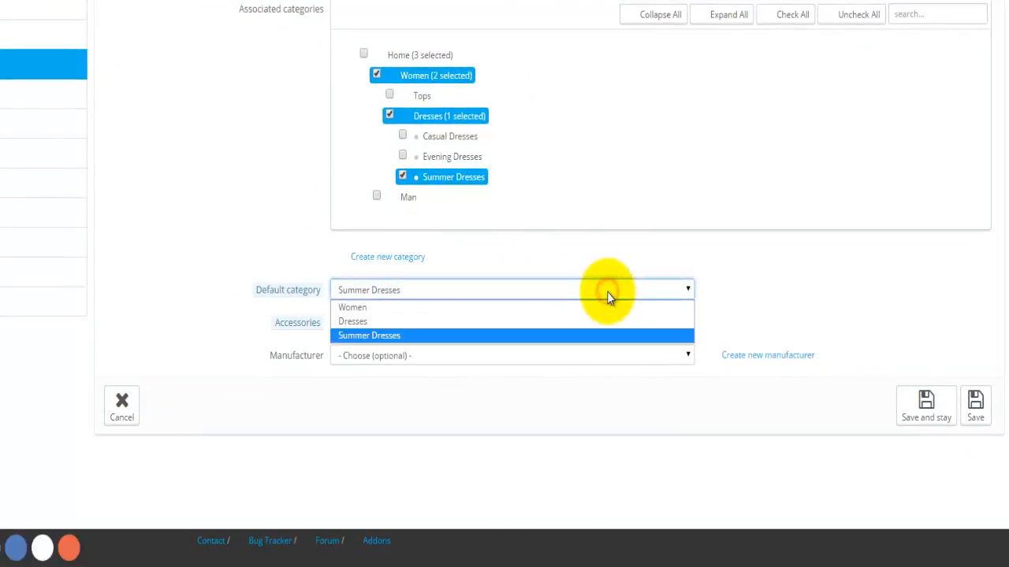
{"action": "left_click", "coordinate": [607, 291]}
{"action": "left_click", "coordinate": [551, 259]}
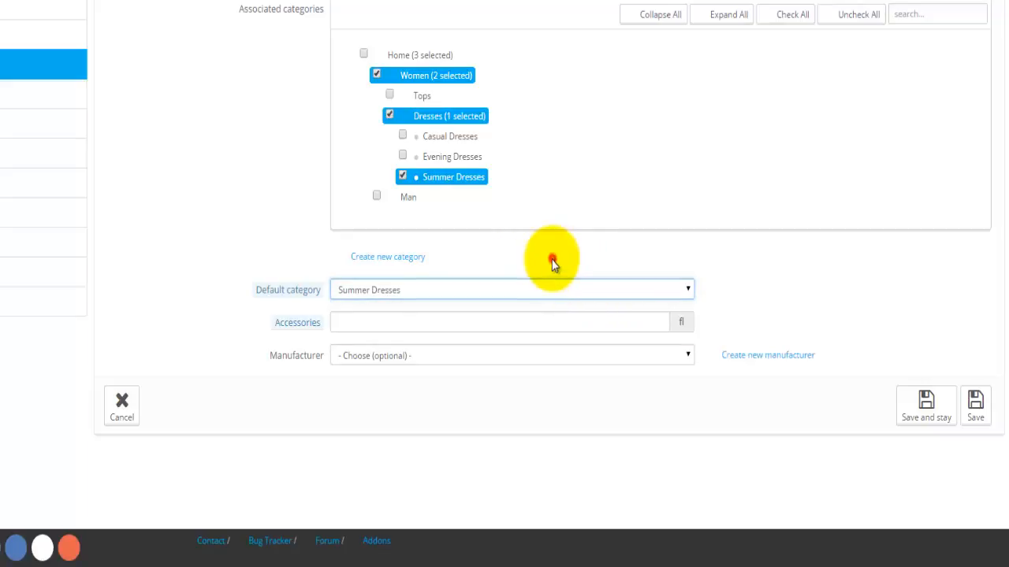
{"action": "left_click", "coordinate": [418, 263]}
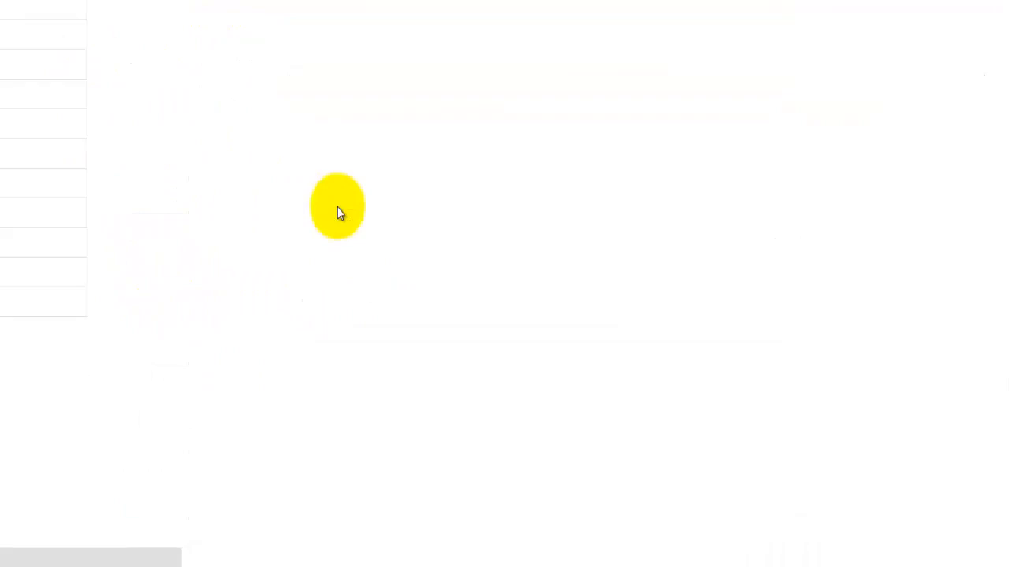
{"action": "left_click", "coordinate": [120, 124]}
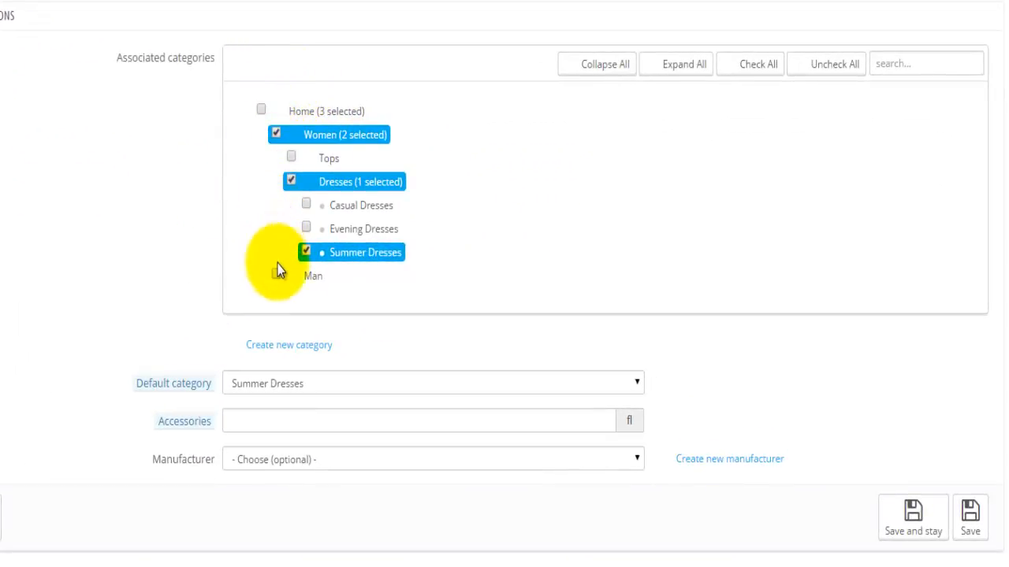
Expand the whole associated categories tree and associate the product with the T-shirts subcategory under Man
{"action": "left_click", "coordinate": [687, 68]}
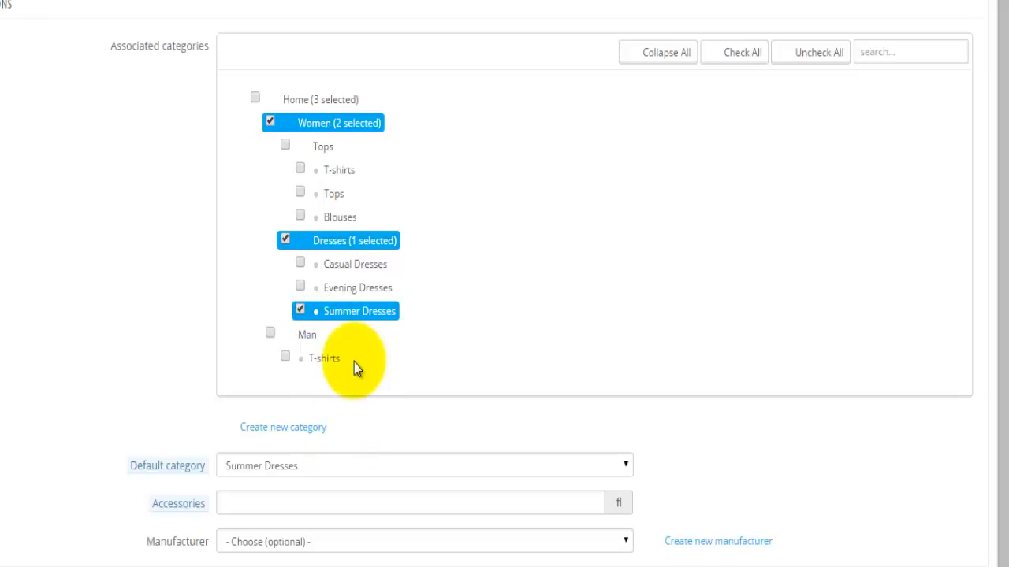
{"action": "left_click", "coordinate": [284, 356]}
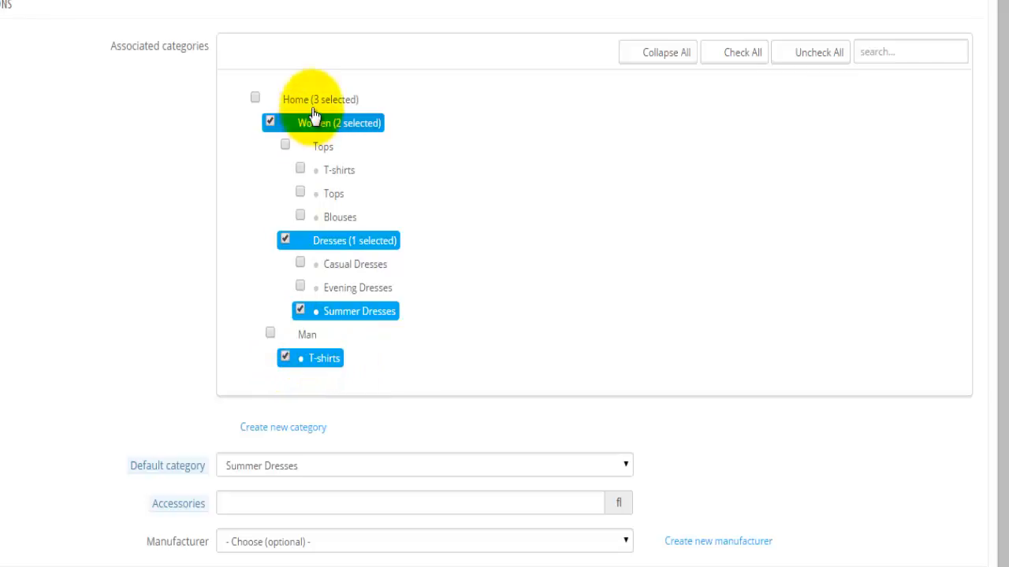